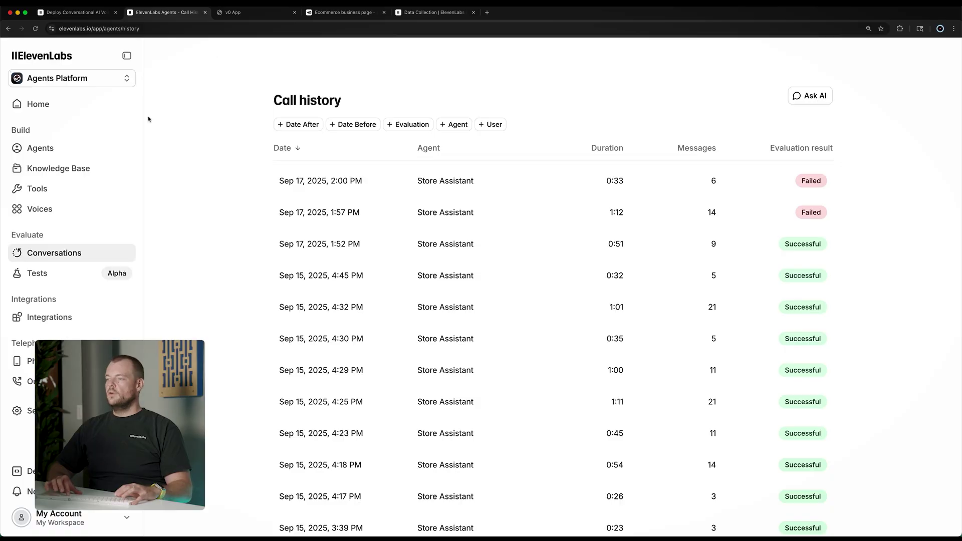
- Leave Call history for the Agents list showing Sales Outbound Agent and Store Assistant
click(59, 146)
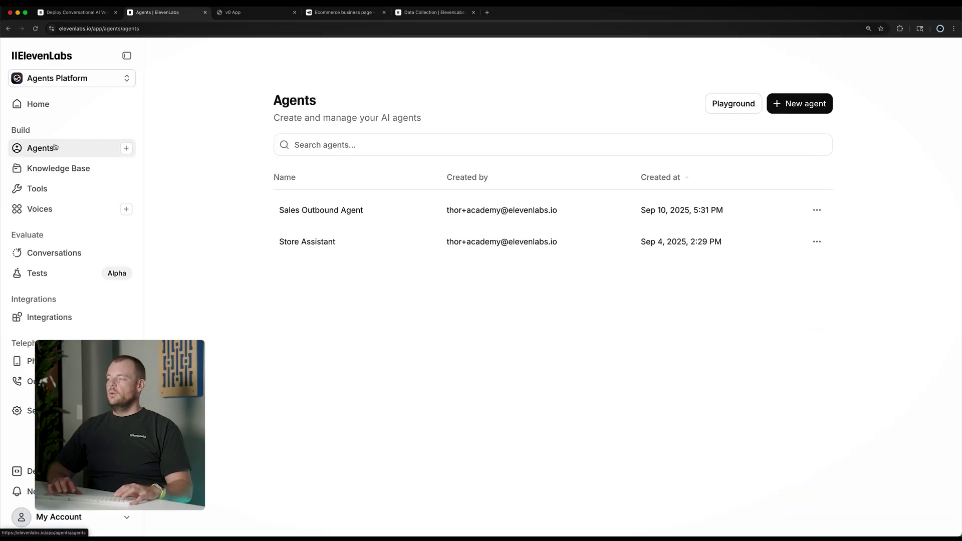
- In Store Assistant's Analysis settings, begin a new data collection item
click(339, 247)
click(482, 153)
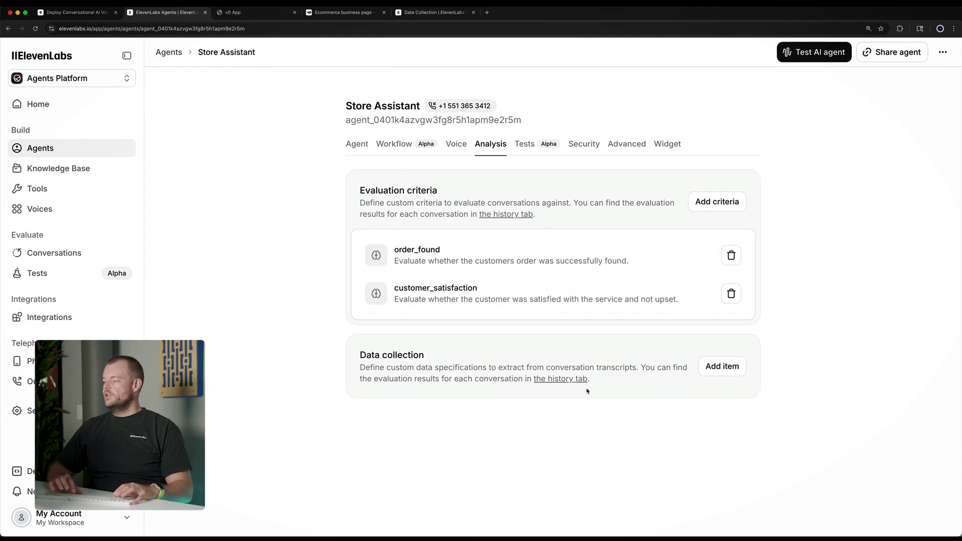
click(707, 371)
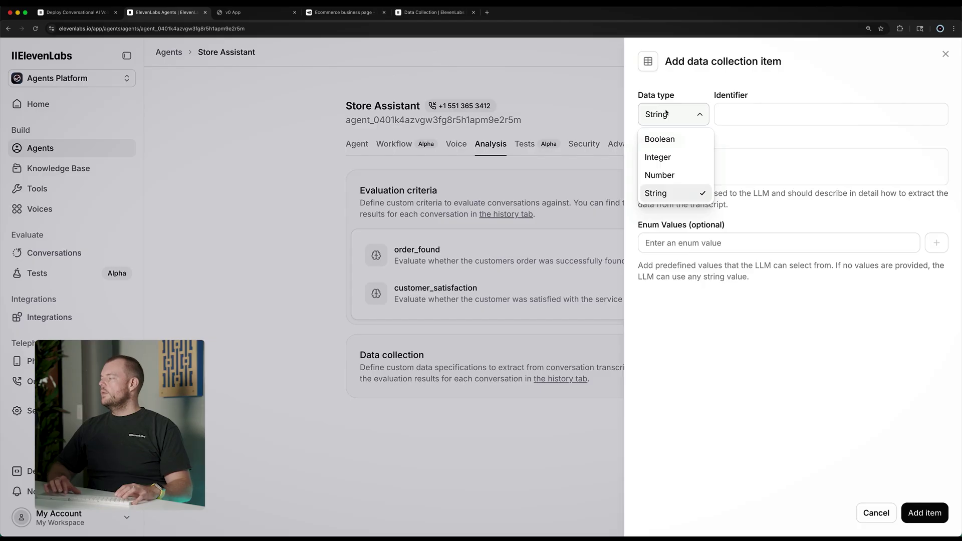
- Add an Integer item 'oder_number' described as 'Id of the customer's order.'
click(664, 160)
click(754, 117)
text(oder_number)
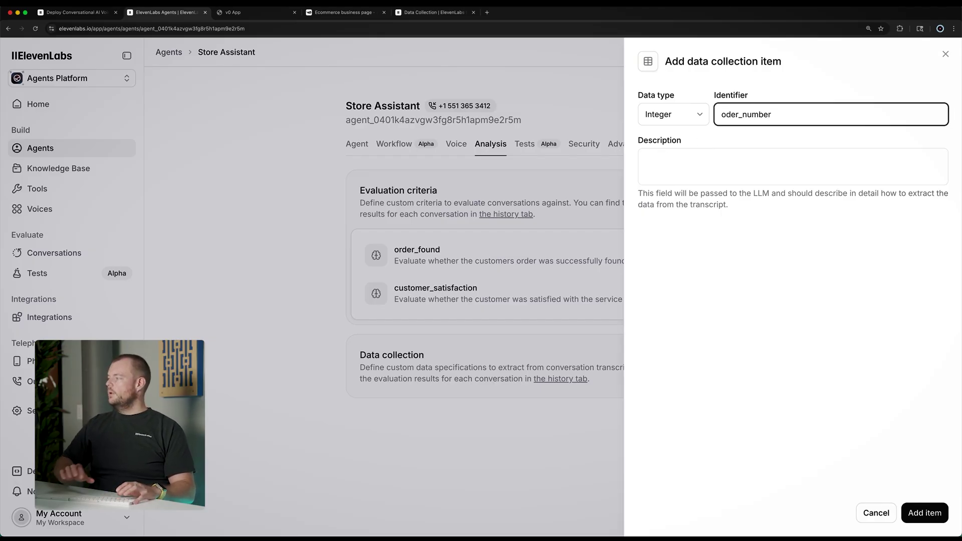
click(692, 164)
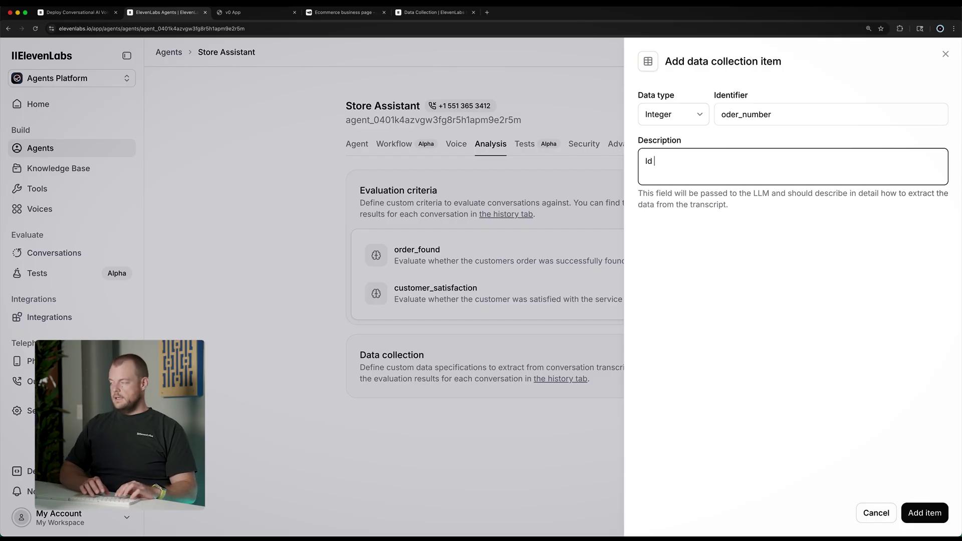
text(Id of the customer)
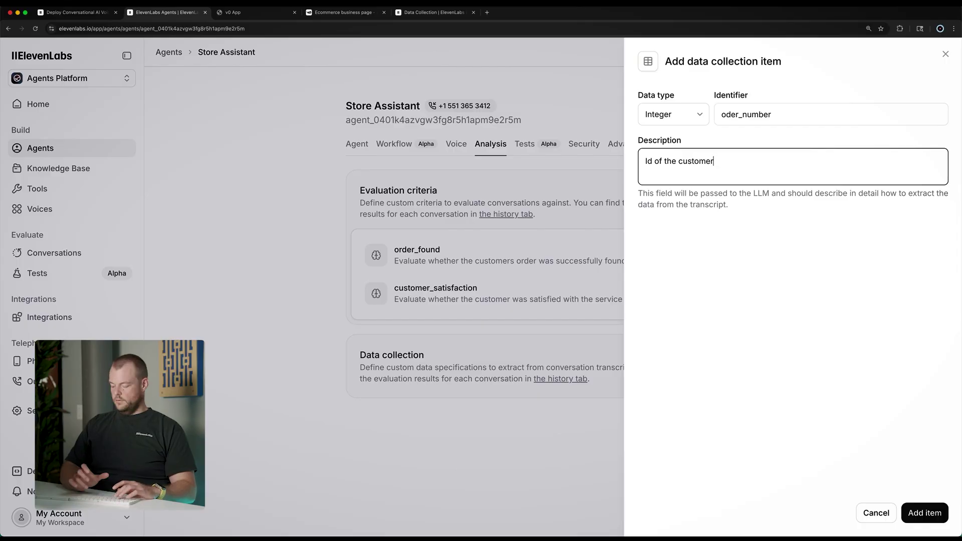
text('s order.)
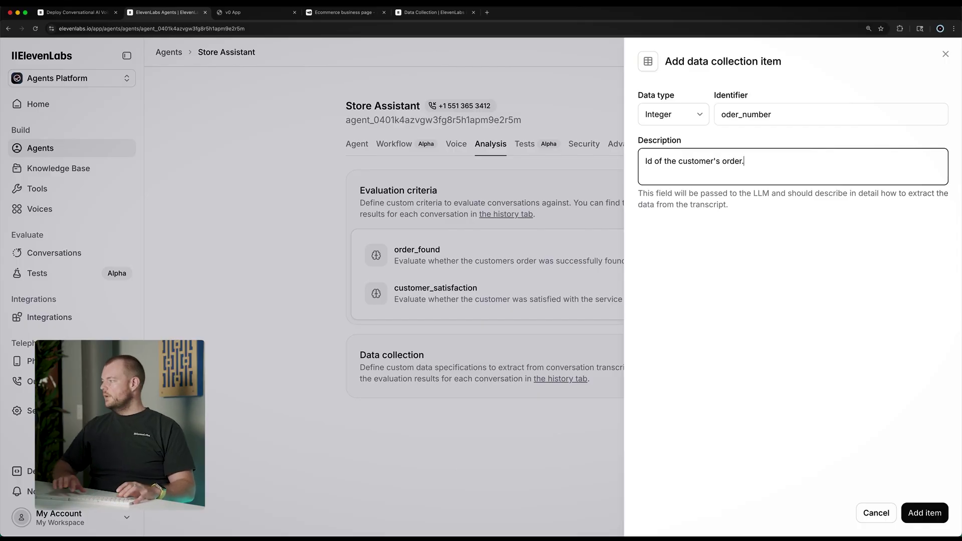
click(925, 512)
scroll(701, 372, down, 1)
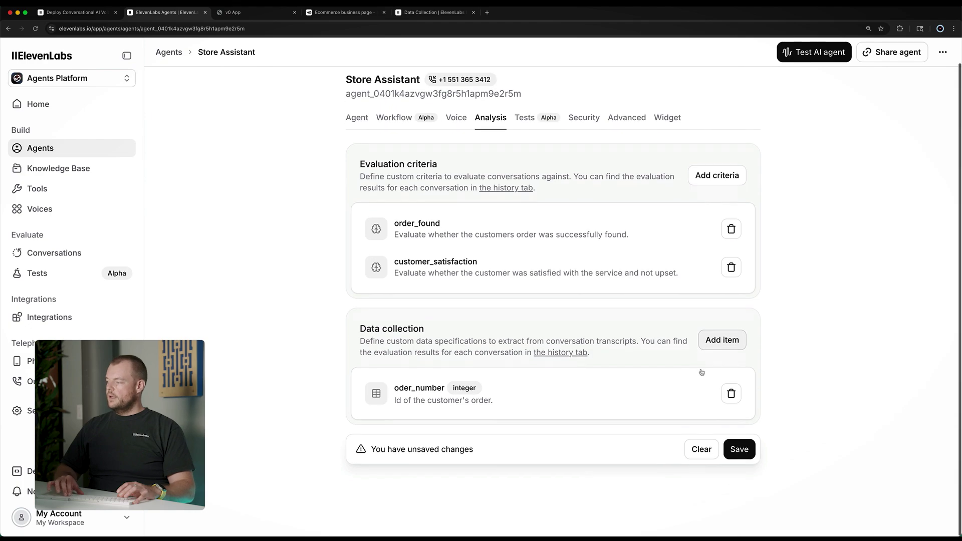
- Add a String item 'name' described as 'the customer's name'
click(710, 339)
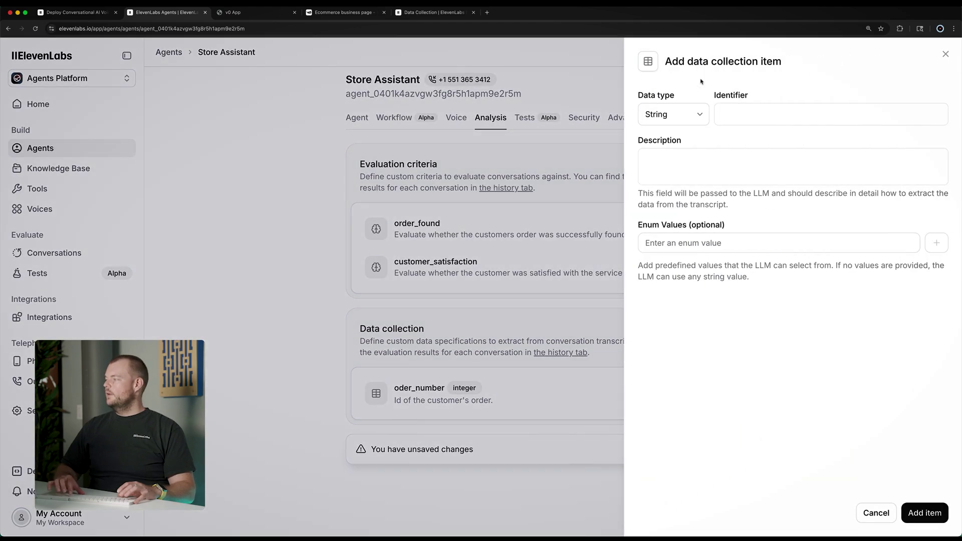
click(671, 114)
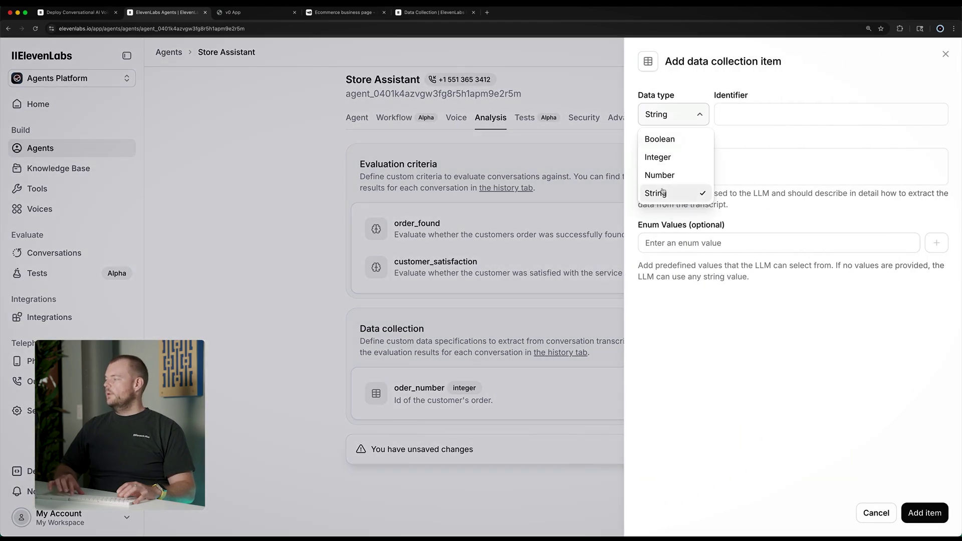
click(662, 192)
click(746, 115)
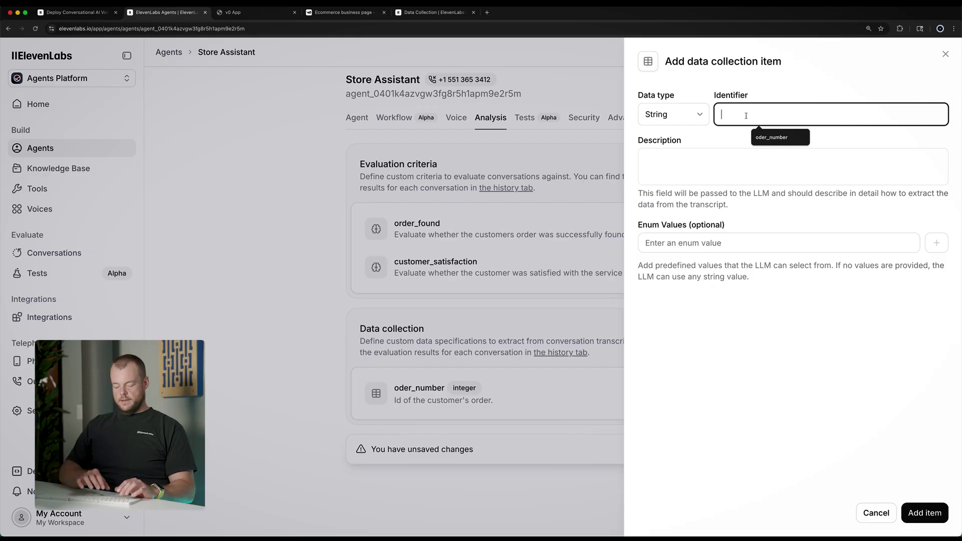
text(name)
click(668, 171)
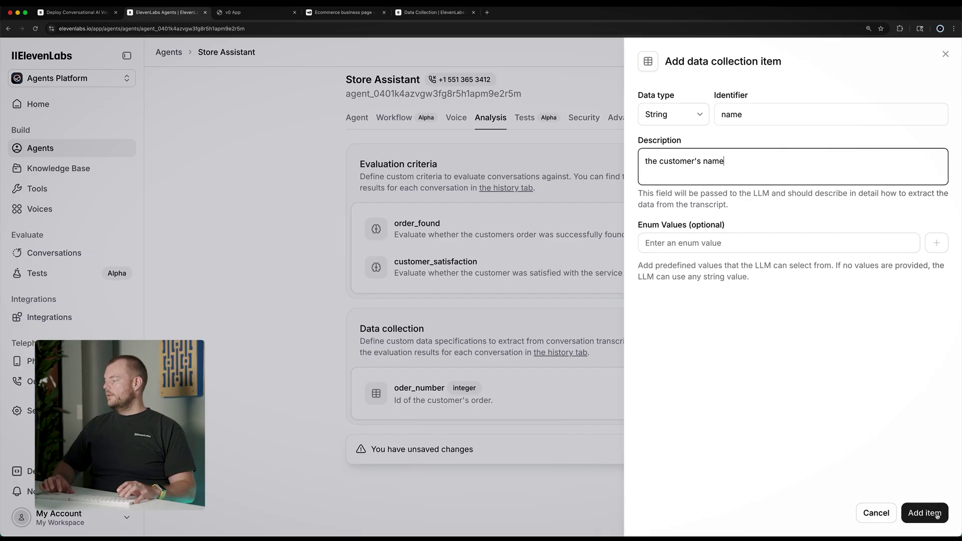
click(924, 513)
scroll(616, 355, down, 1)
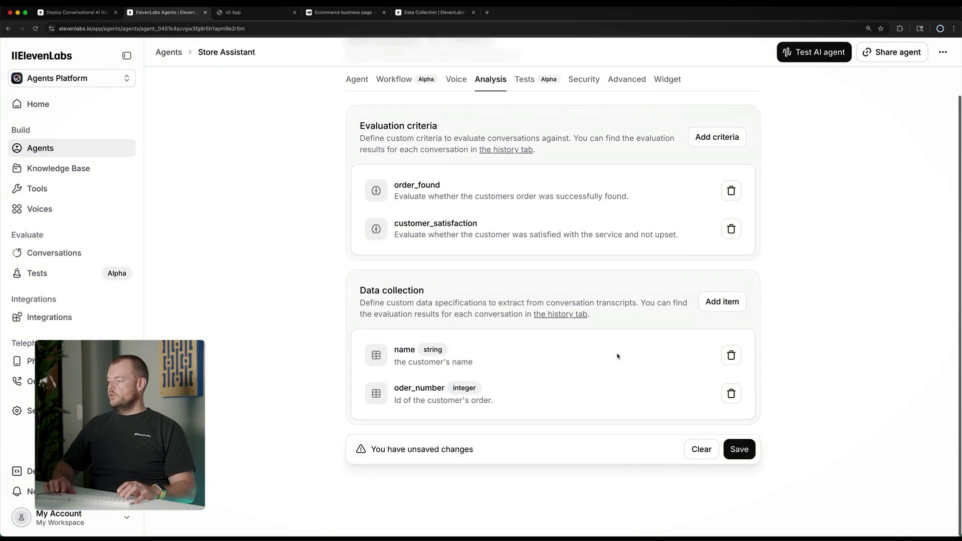
- Add a String item 'email_address' described as 'customer's email address'
click(720, 302)
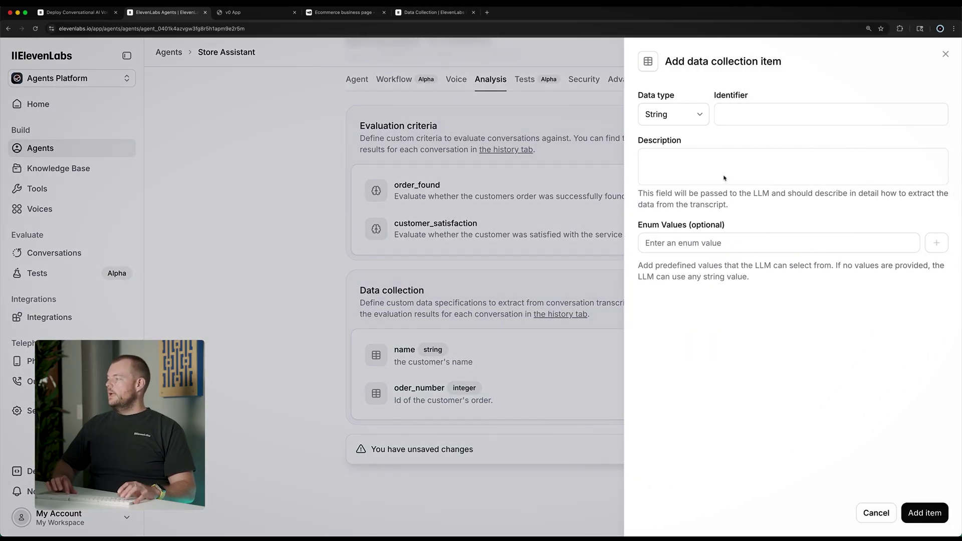
click(696, 117)
click(690, 114)
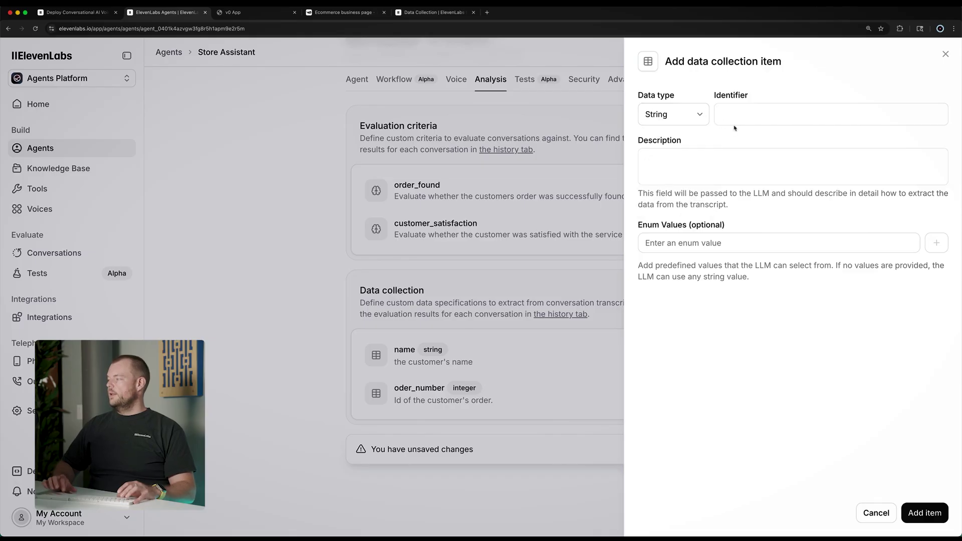
click(754, 121)
text(email_)
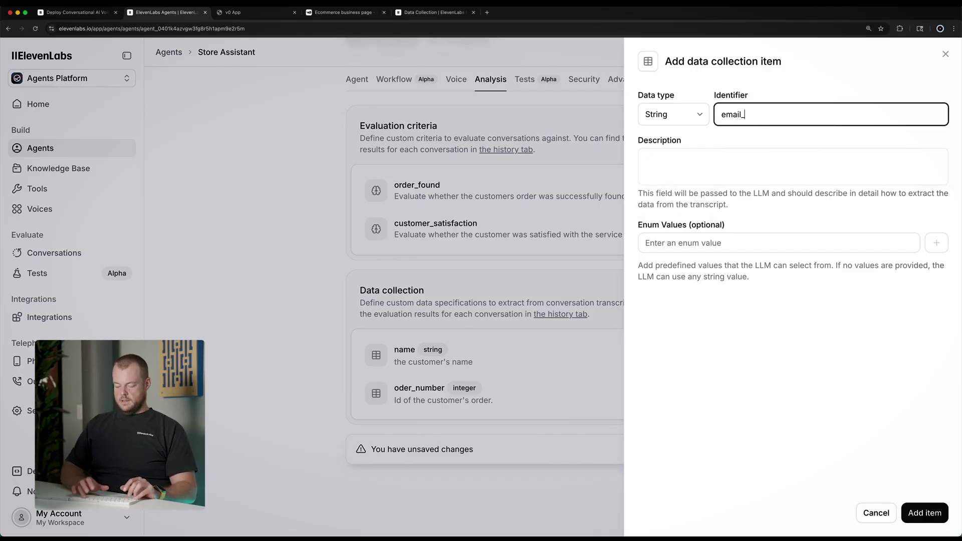
click(688, 167)
text(custo)
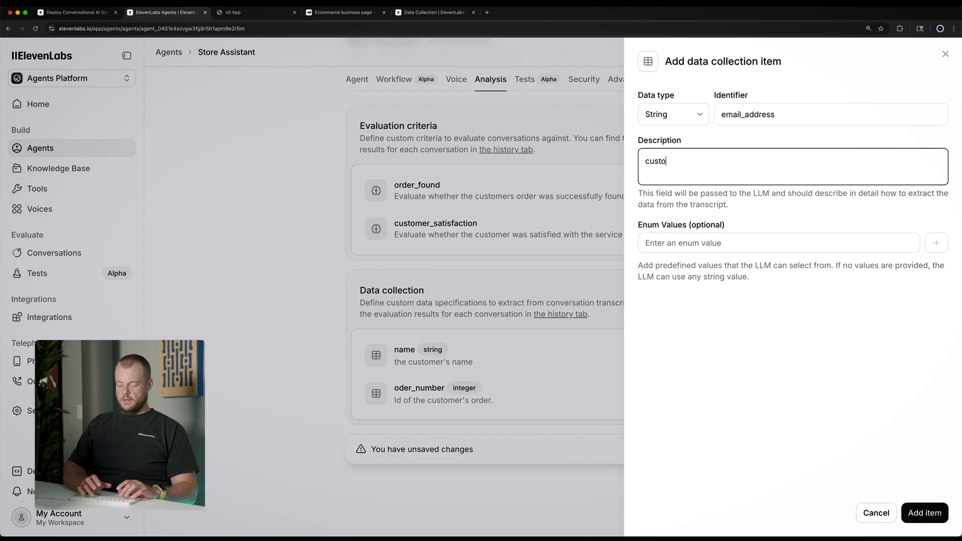
text(mer's email address)
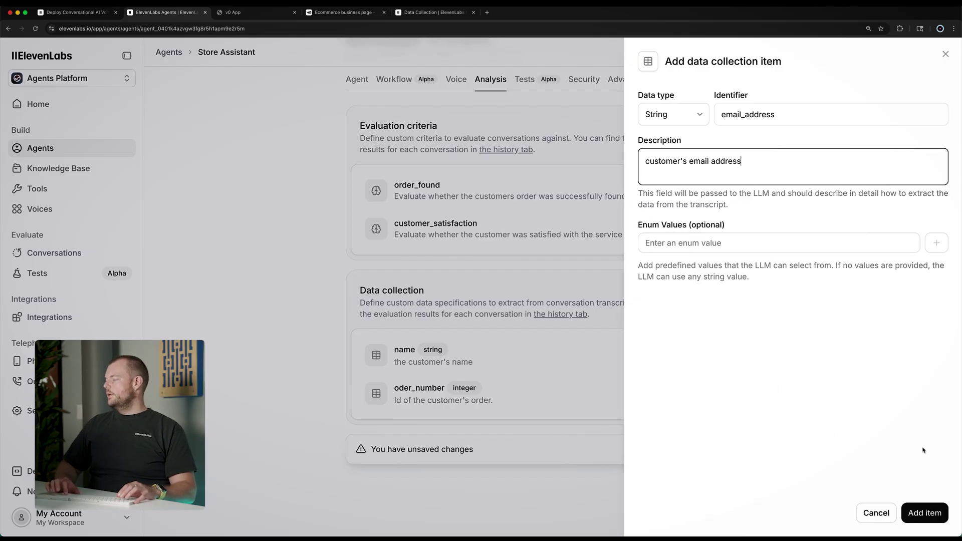
click(920, 515)
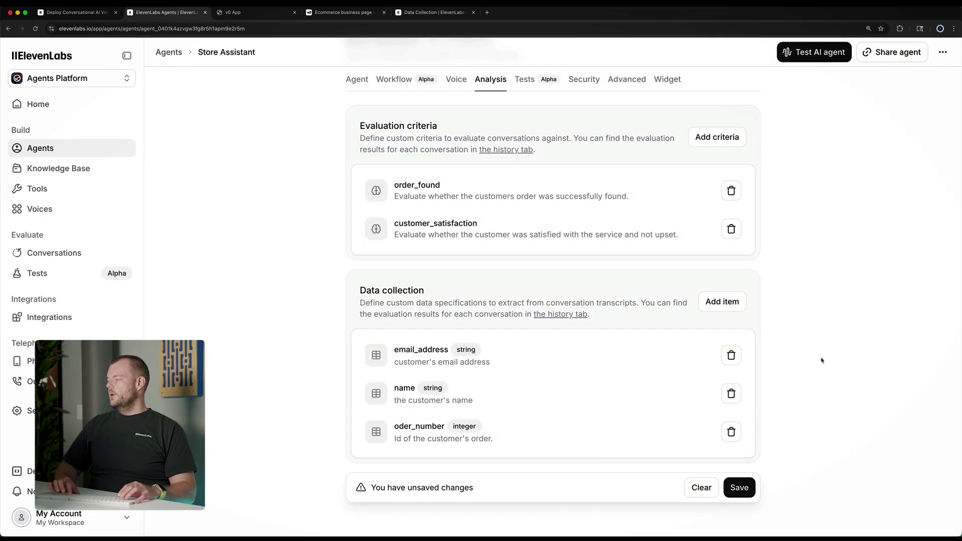
- Start a String item 'category' described as 'category of customer'
scroll(821, 360, down, 1)
click(734, 262)
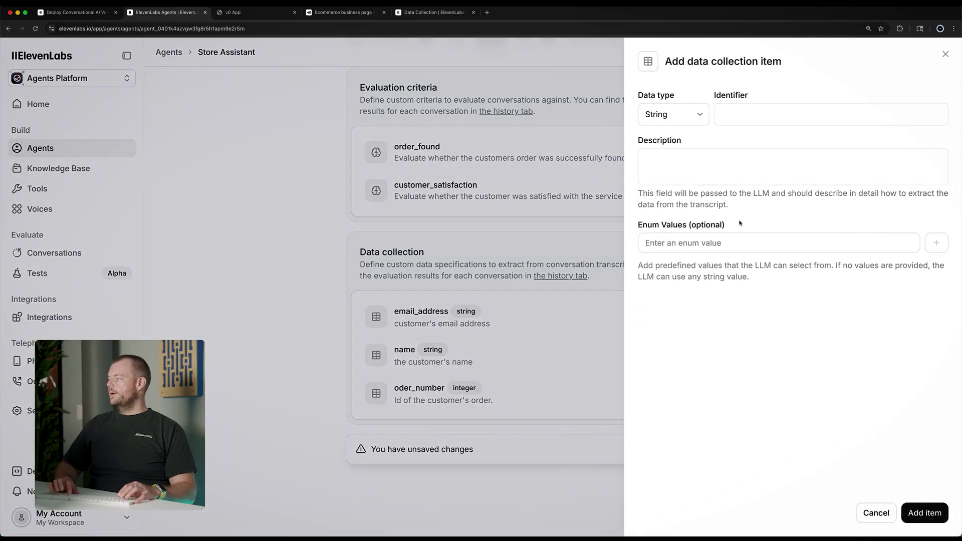
click(672, 112)
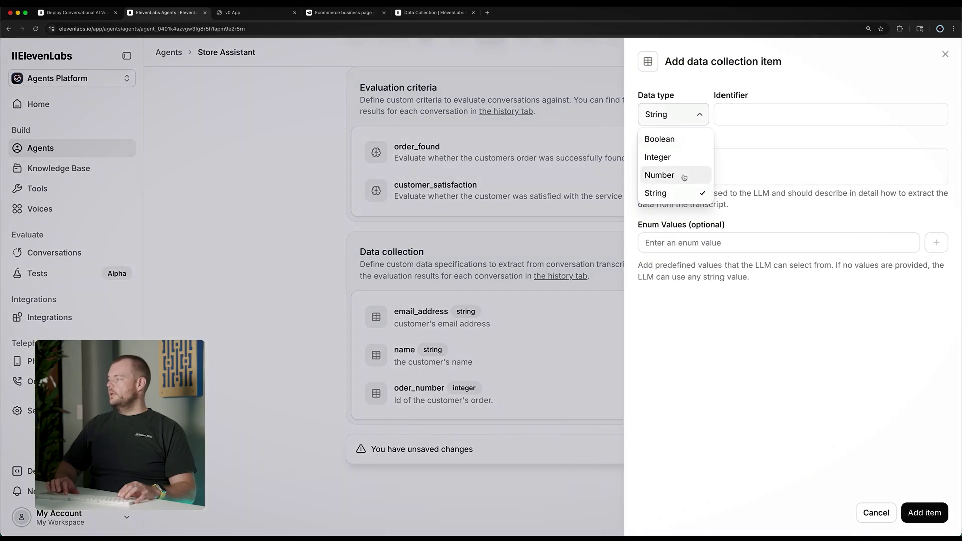
click(743, 113)
click(751, 115)
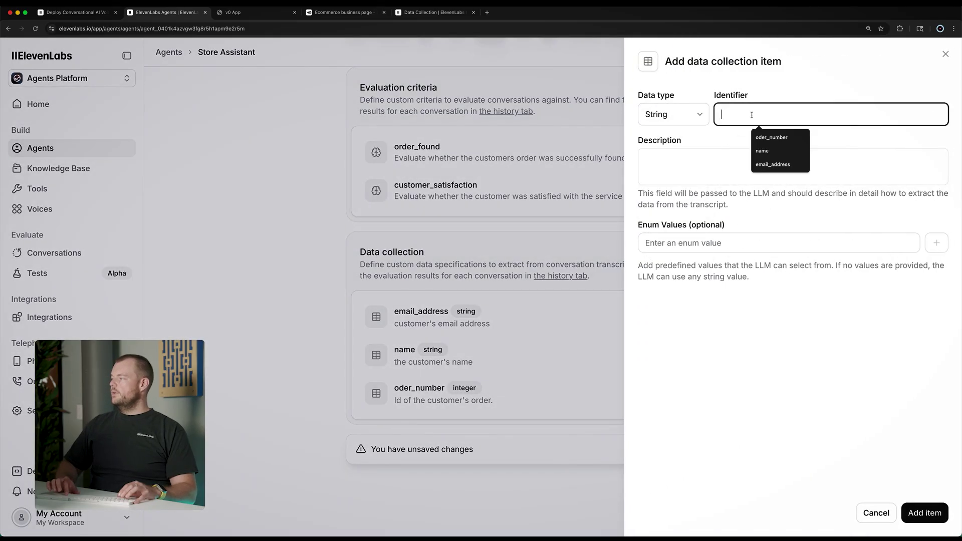
text(category)
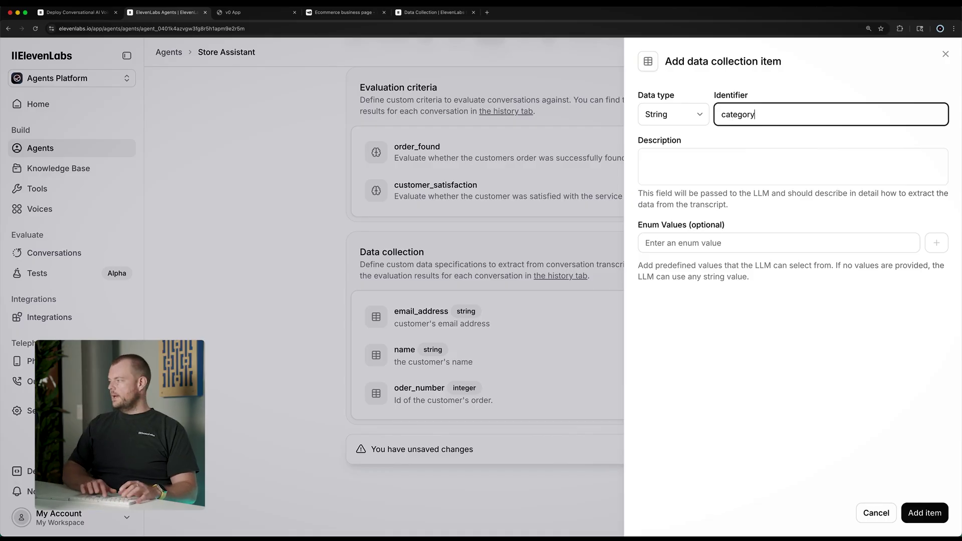
click(706, 156)
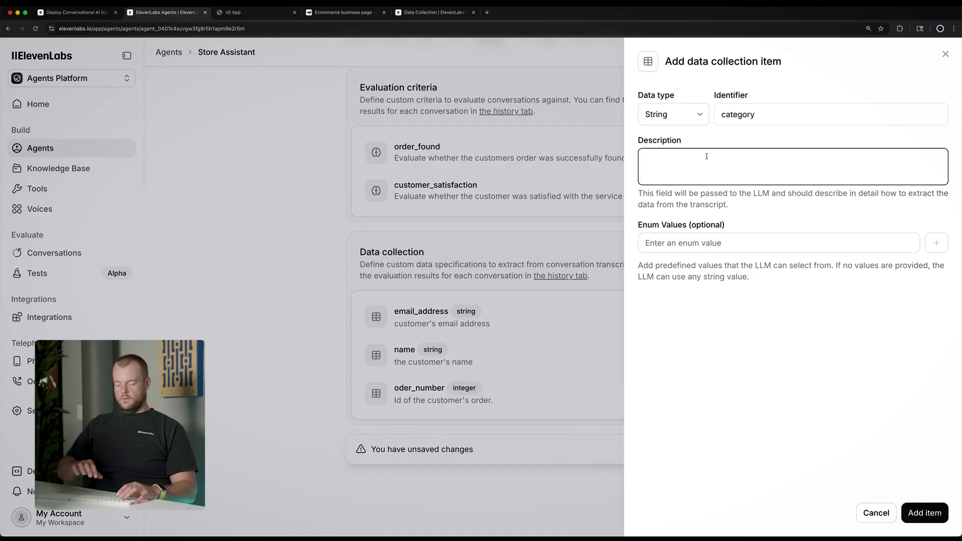
text(category)
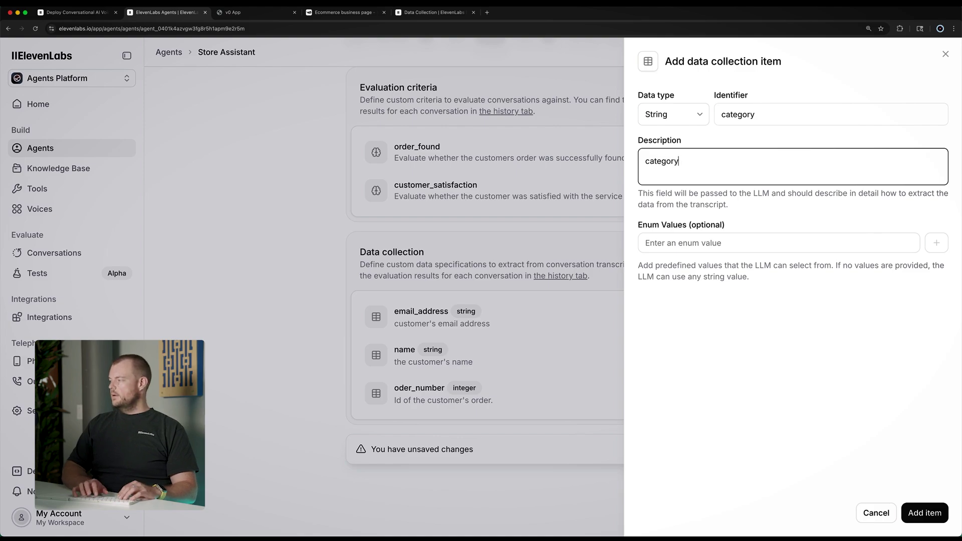
text( of customer)
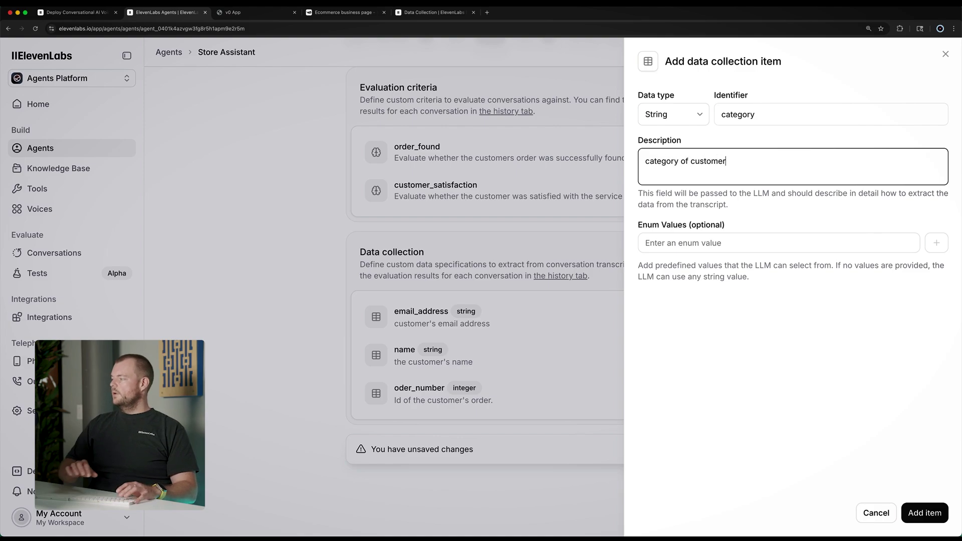
- Enter 'consumer' as an enum value and add the category item
key(Tab)
text(consumer)
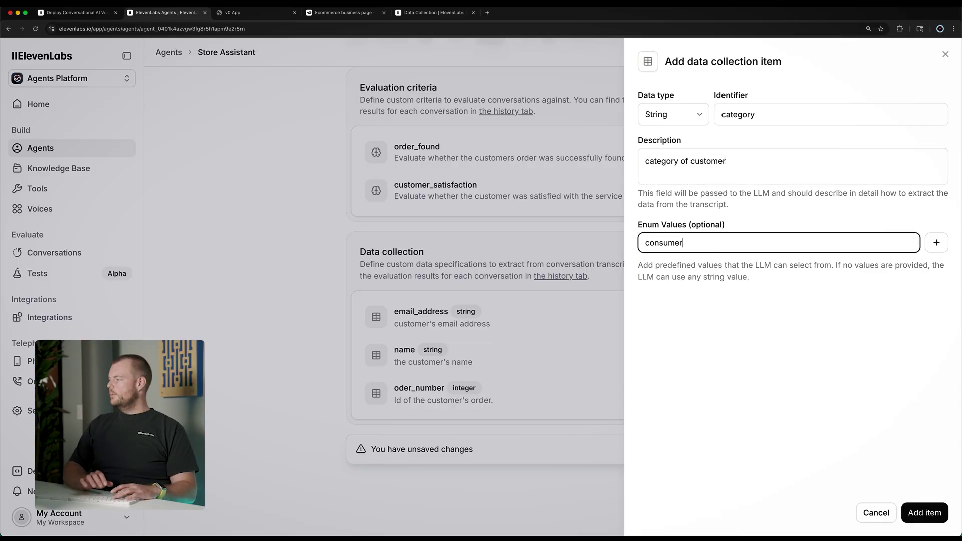
click(937, 244)
click(673, 243)
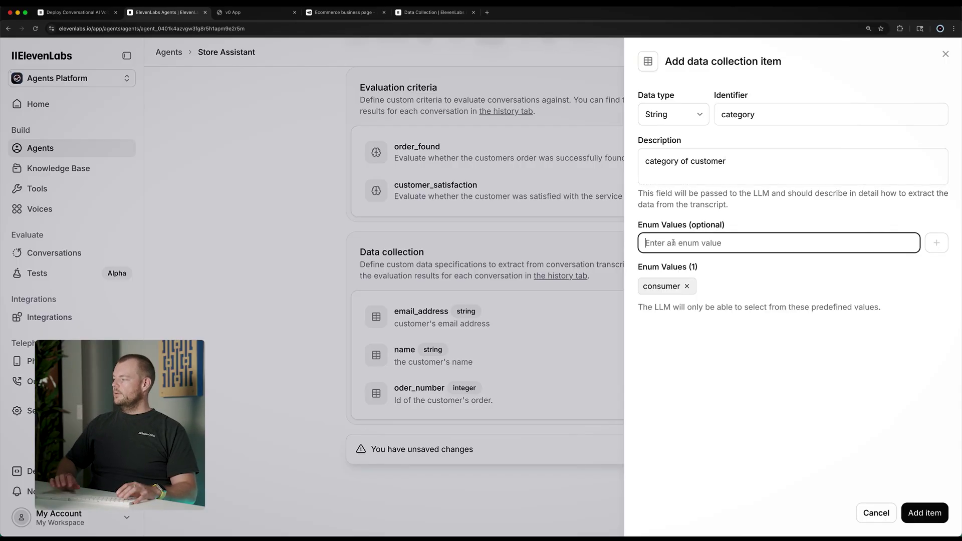
text(enterpise)
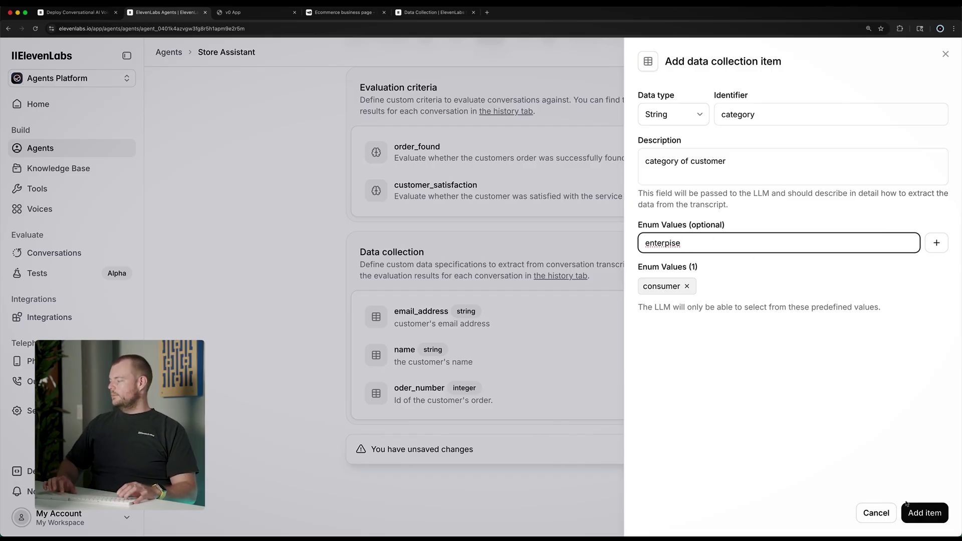
click(922, 514)
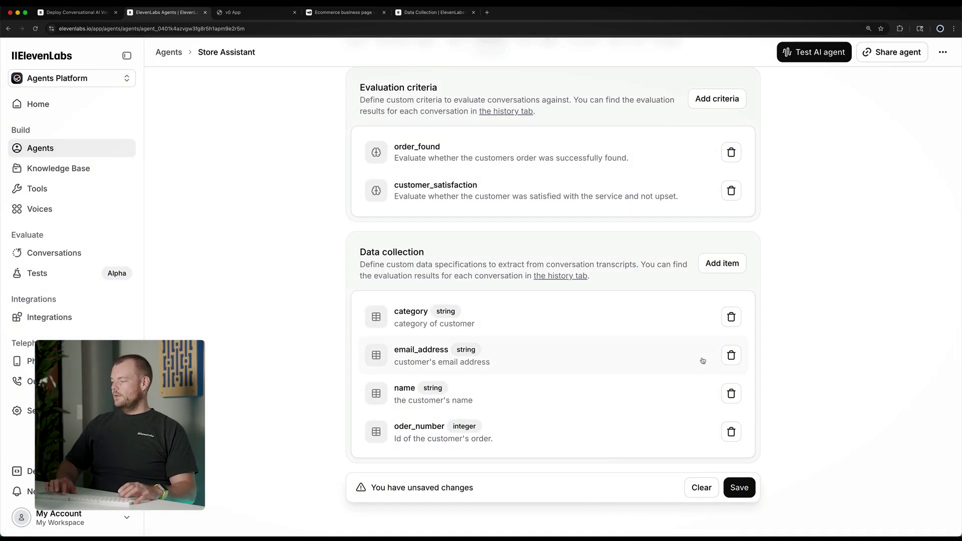
- Save the agent, then add 'consumer' to the category item's enum values
click(743, 488)
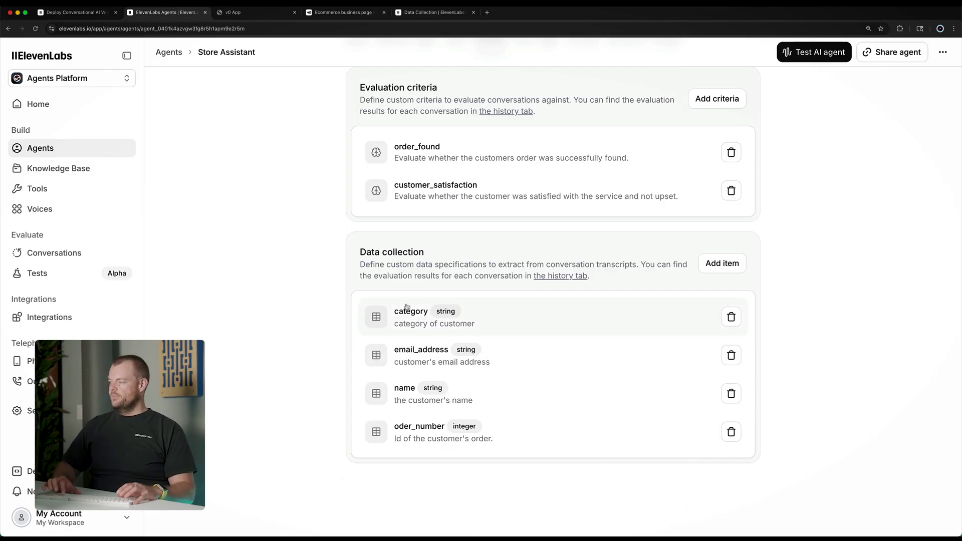
click(496, 318)
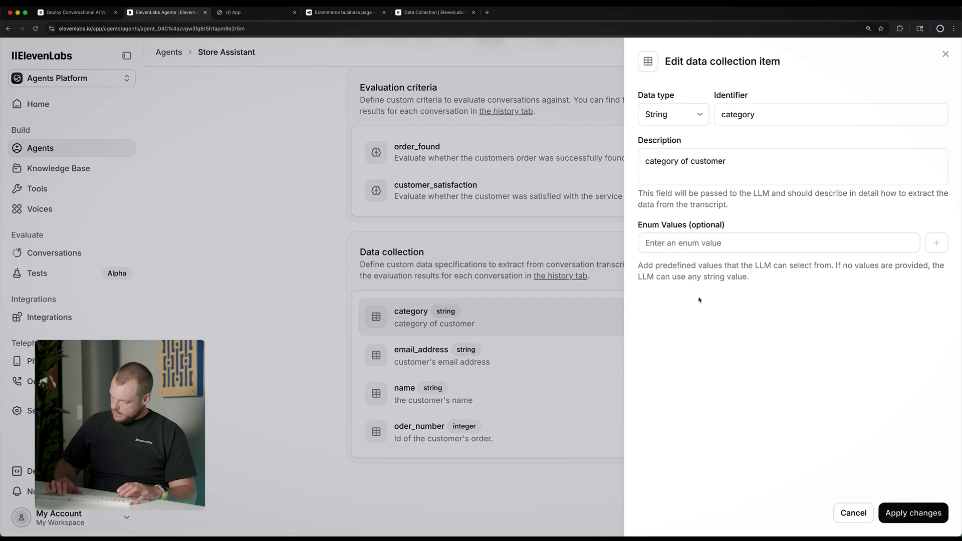
click(698, 241)
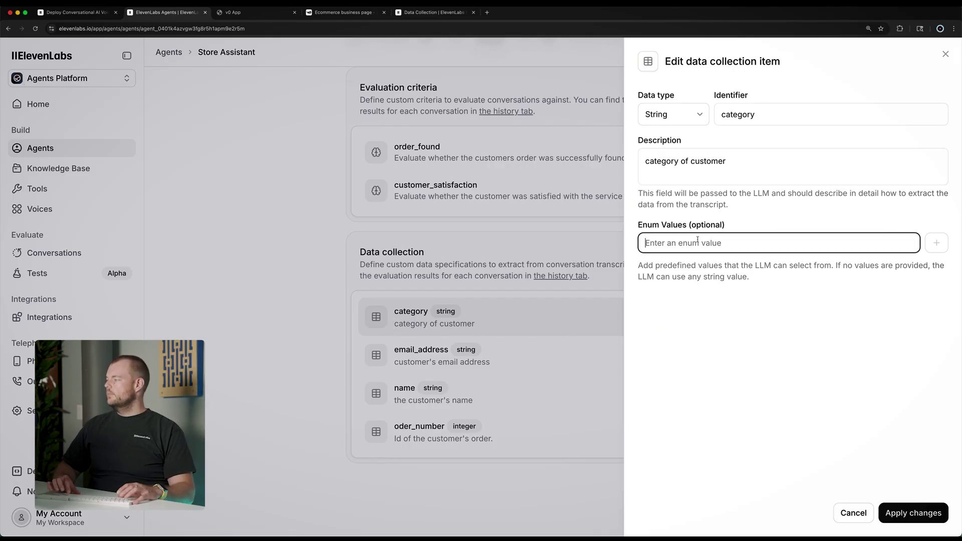
text(consumer)
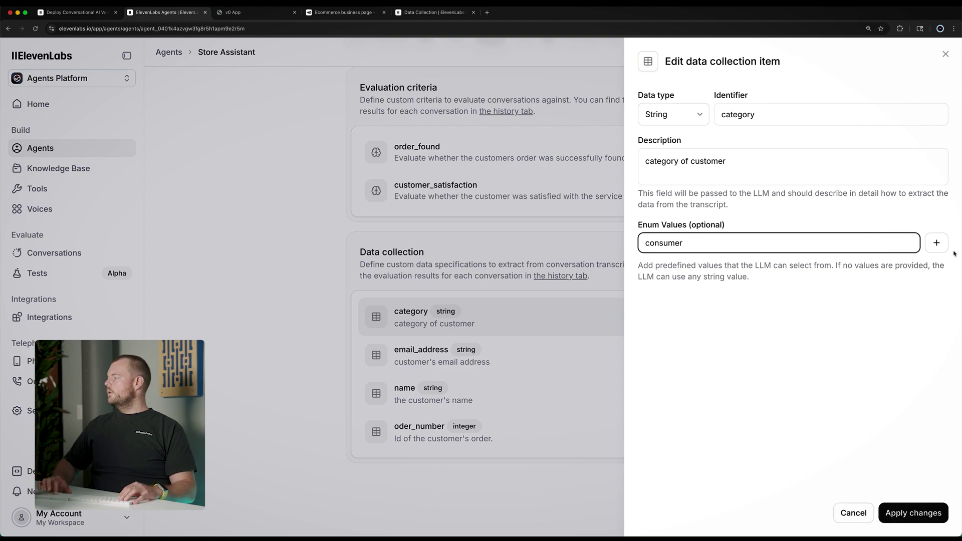
key(Return)
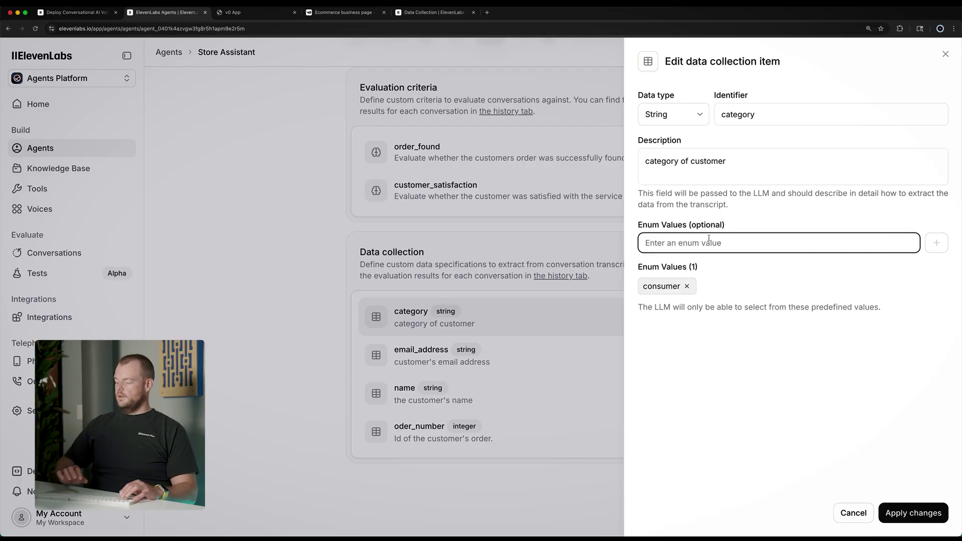
- Add 'enterprise' as another enum value, apply the edit, and save the agent
text(g)
key(BackSpace)
text(enterprise)
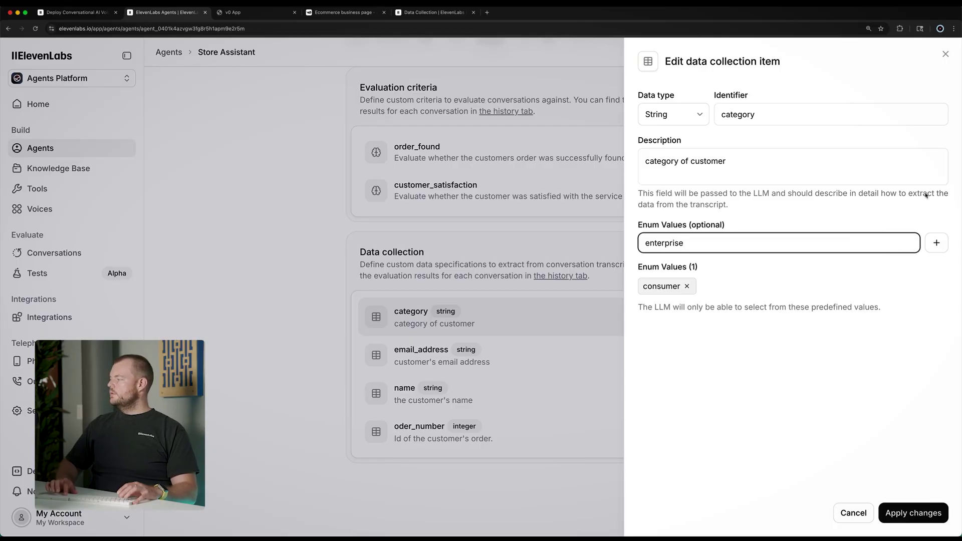
click(912, 512)
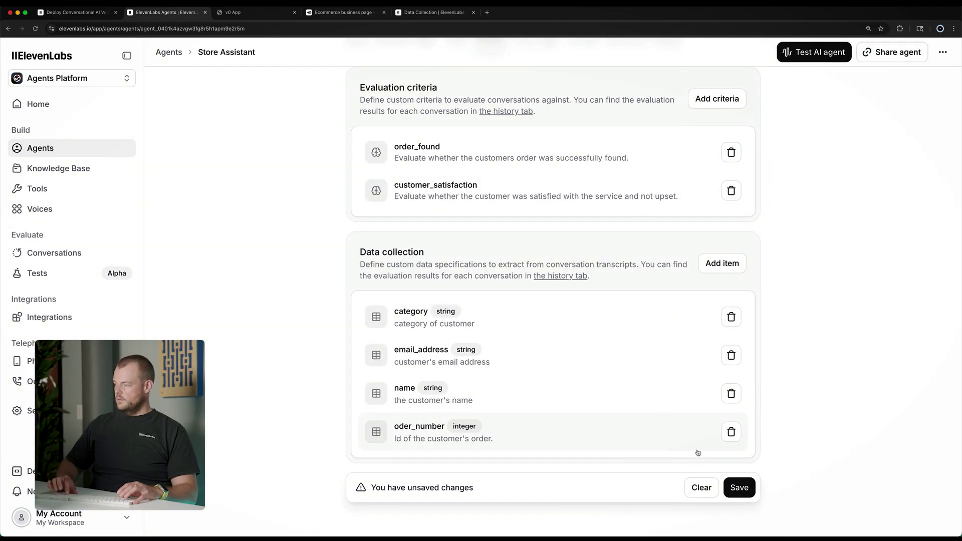
click(726, 488)
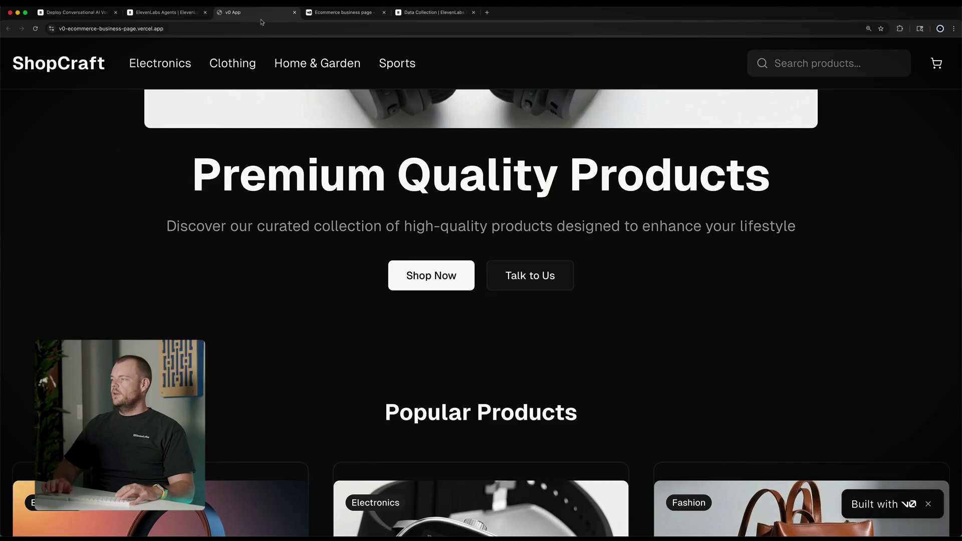
- Start a voice call with the agent via the ShopCraft storefront's Talk to Us button
click(521, 277)
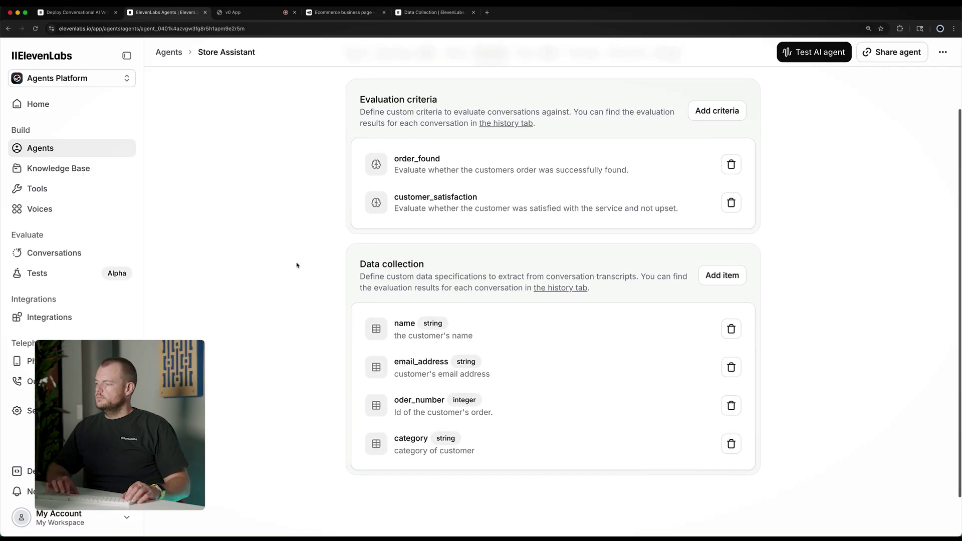
- Return to the ShopCraft storefront tab and end the conversation
key(ctrl+Tab)
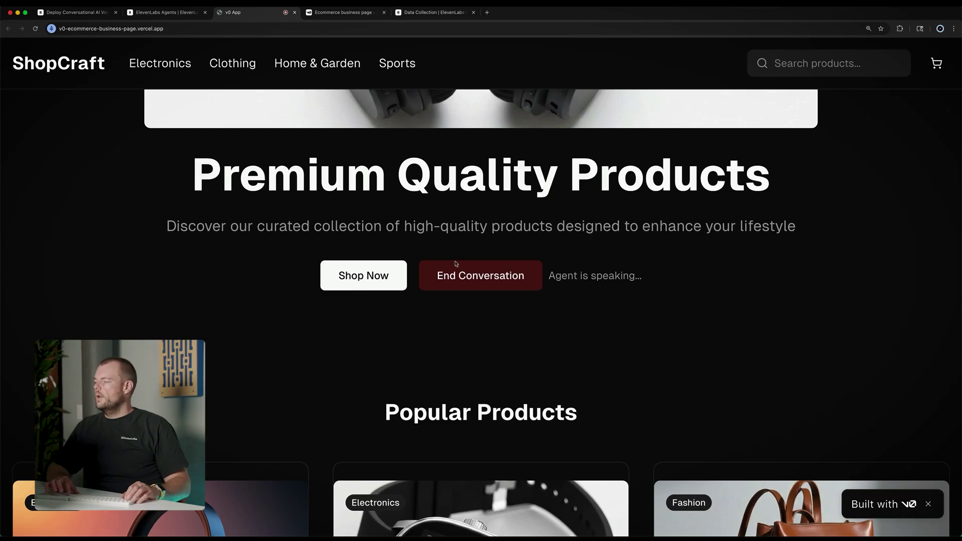
click(451, 276)
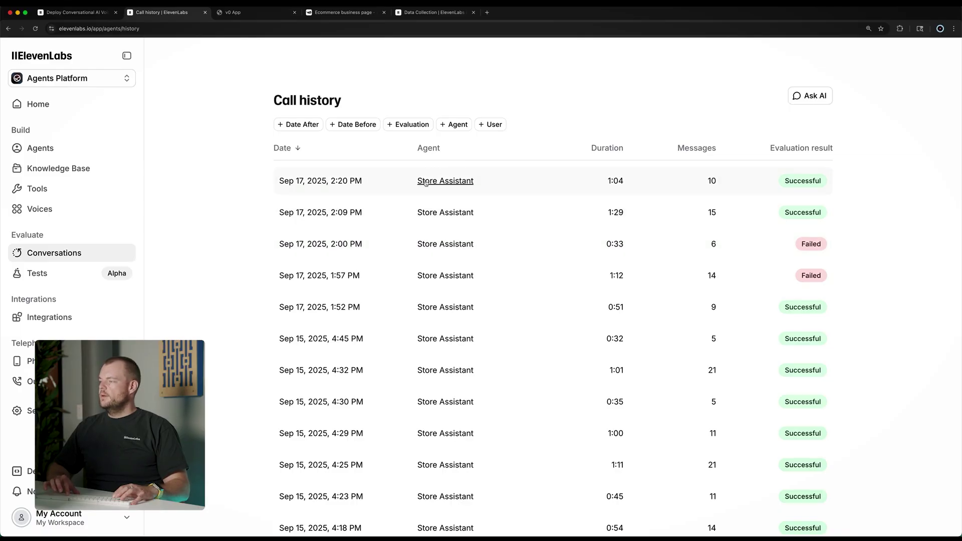
- Open the Sep 17, 2:20 PM conversation and review its customer_satisfaction evaluation
click(353, 184)
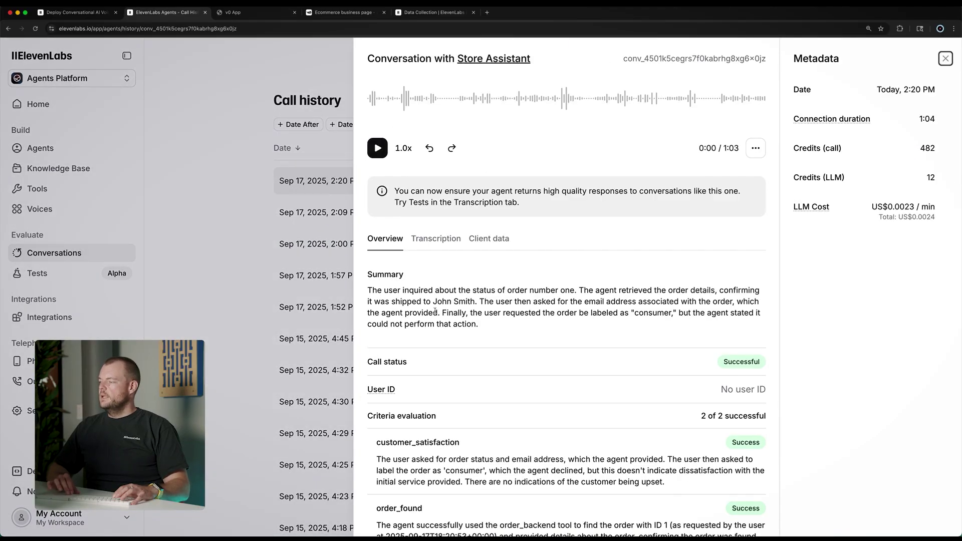
scroll(435, 311, down, 2)
scroll(435, 311, up, 2)
scroll(435, 311, down, 4)
scroll(435, 311, up, 1)
scroll(435, 312, up, 1)
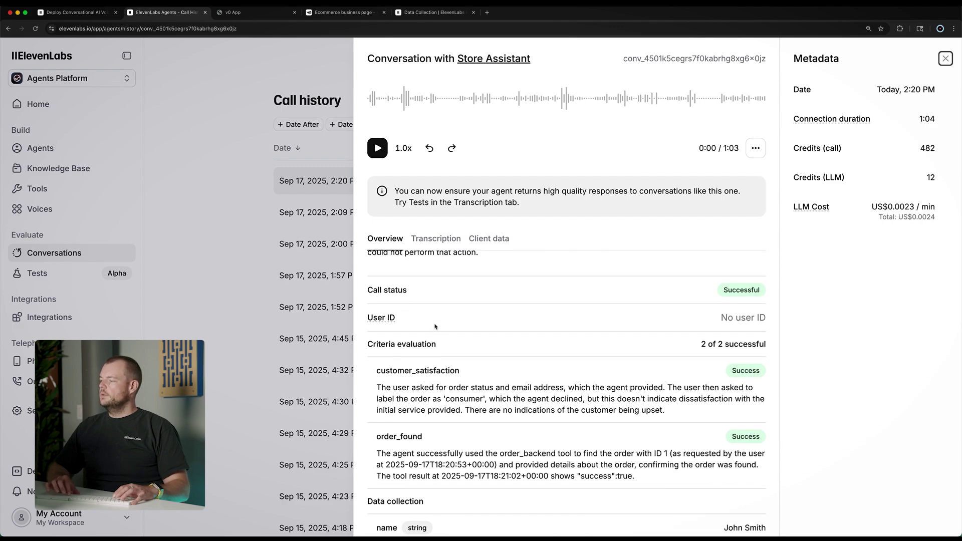
scroll(434, 327, down, 1)
triple_click(496, 295)
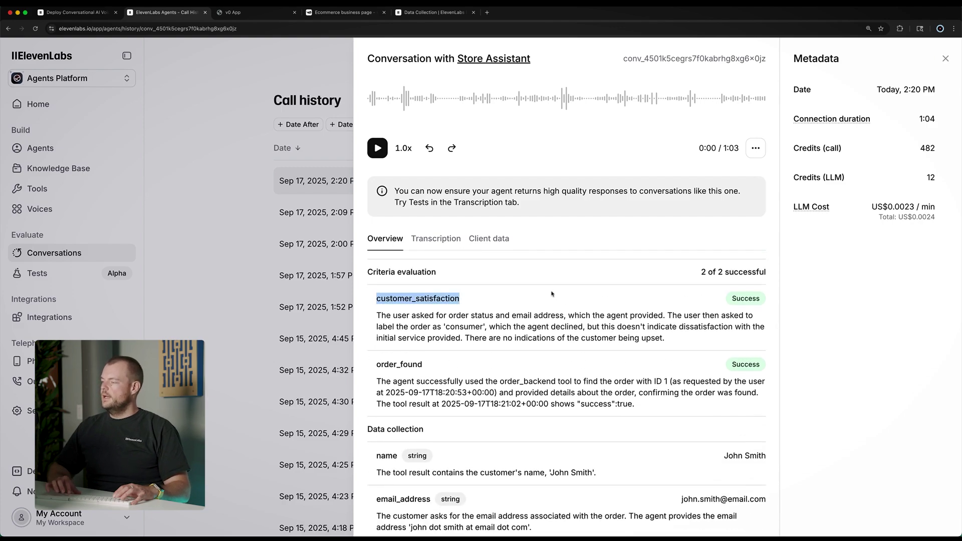
triple_click(547, 314)
- Review the order_found result and the extracted name, email_address and oder_number values
scroll(536, 324, down, 1)
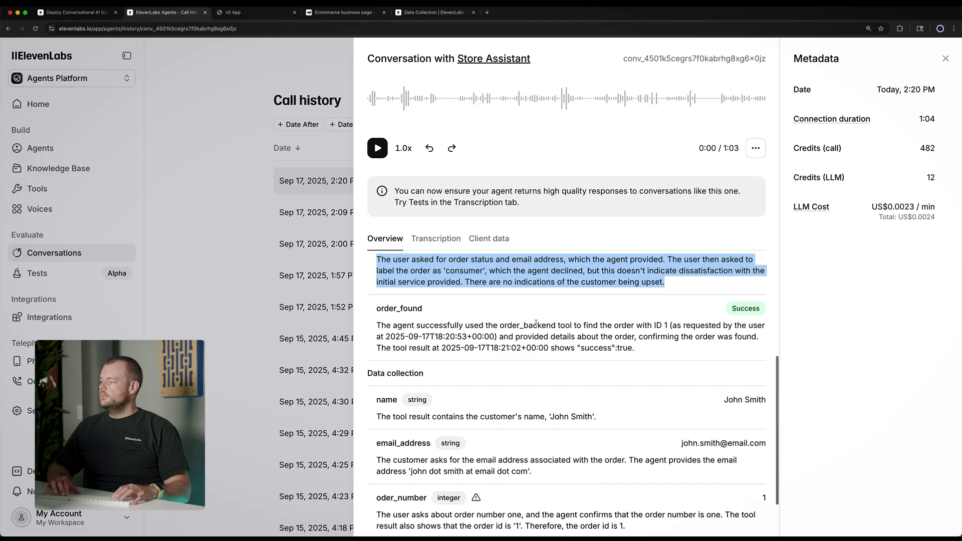
triple_click(534, 327)
scroll(528, 313, down, 1)
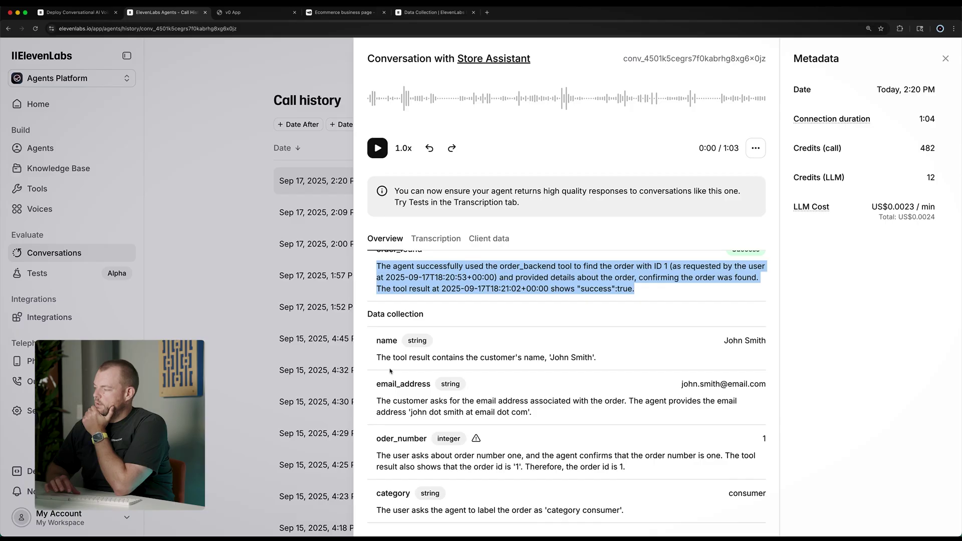
triple_click(733, 340)
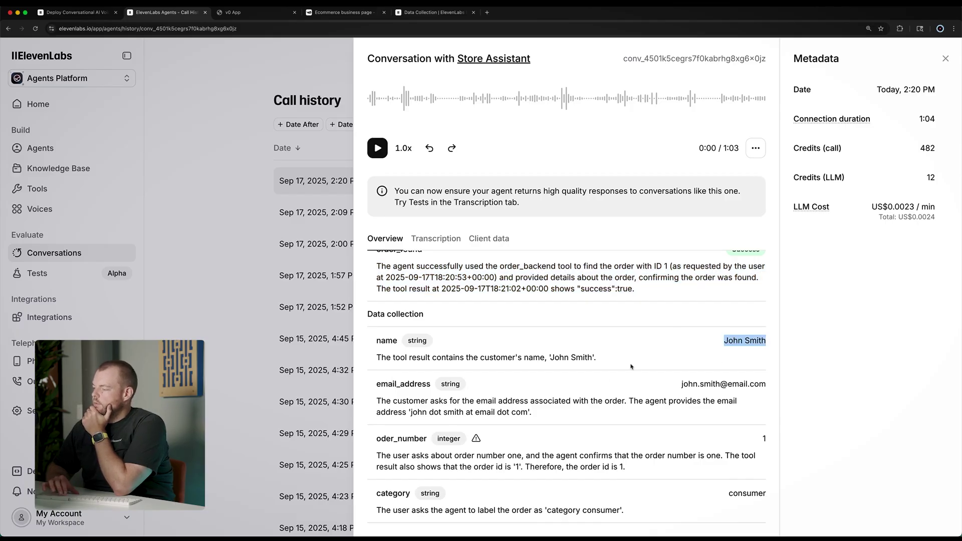
triple_click(692, 383)
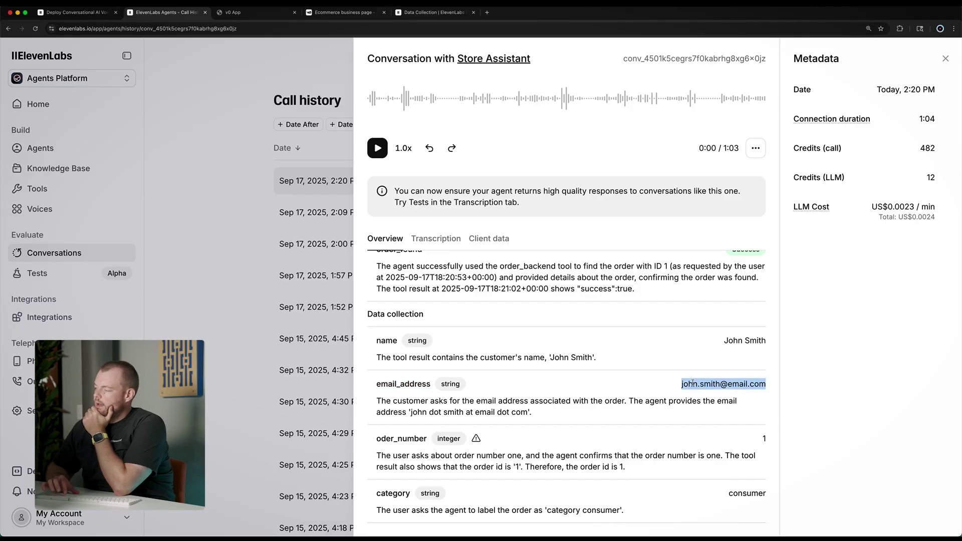
triple_click(409, 435)
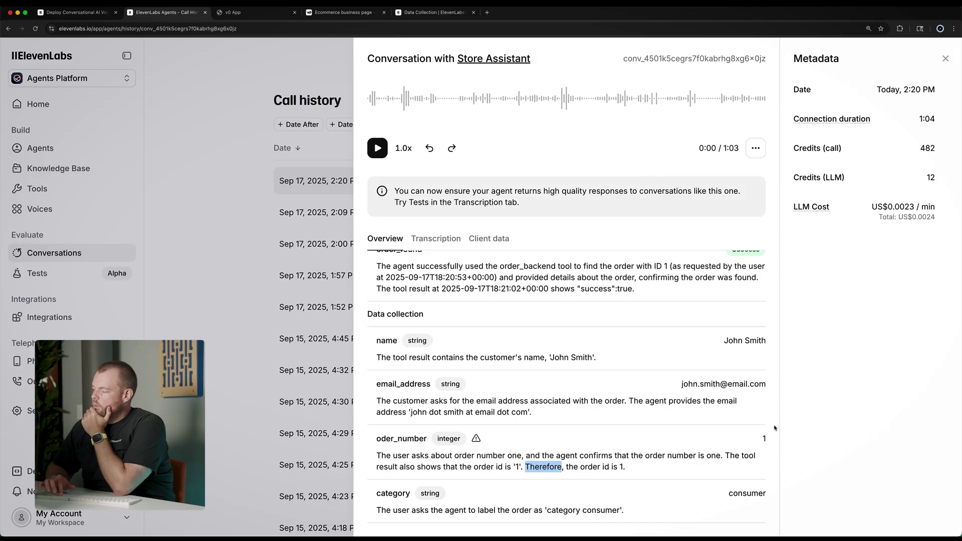